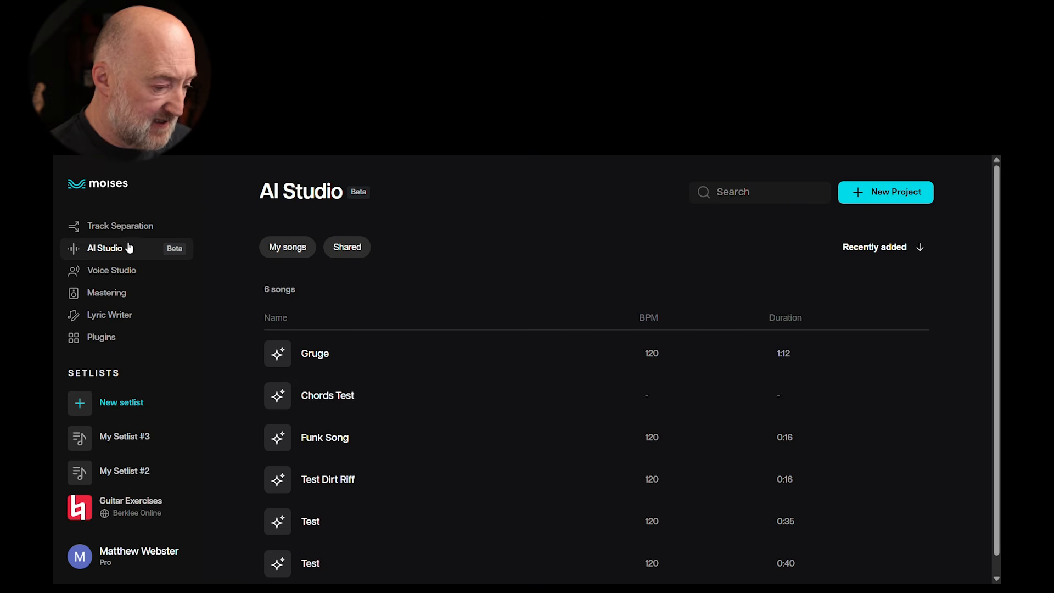
Step: Create a new AI Studio project named Grunge One
left_click(890, 193)
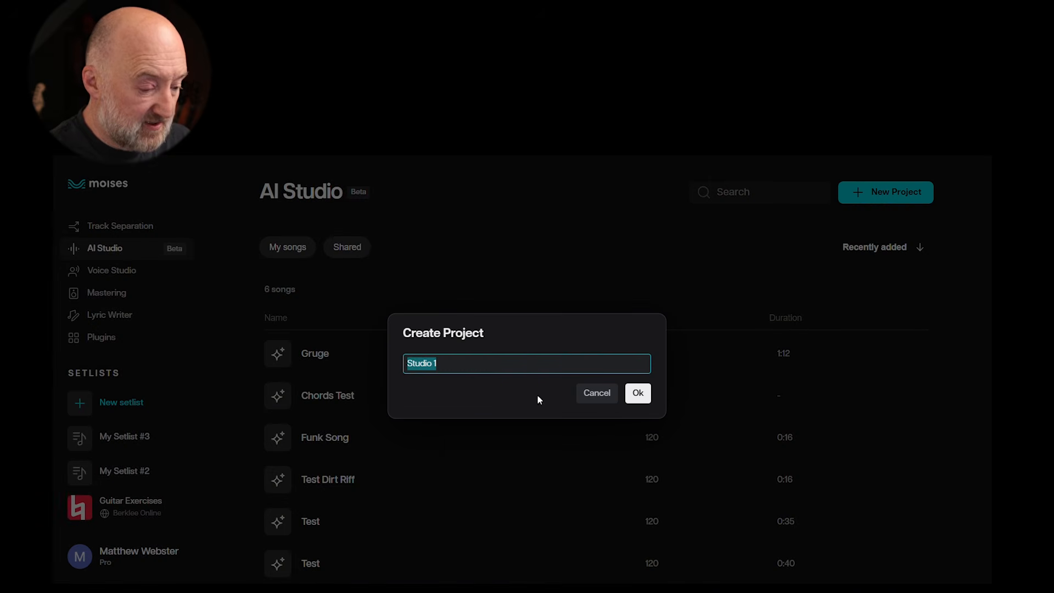
type("Grunge One")
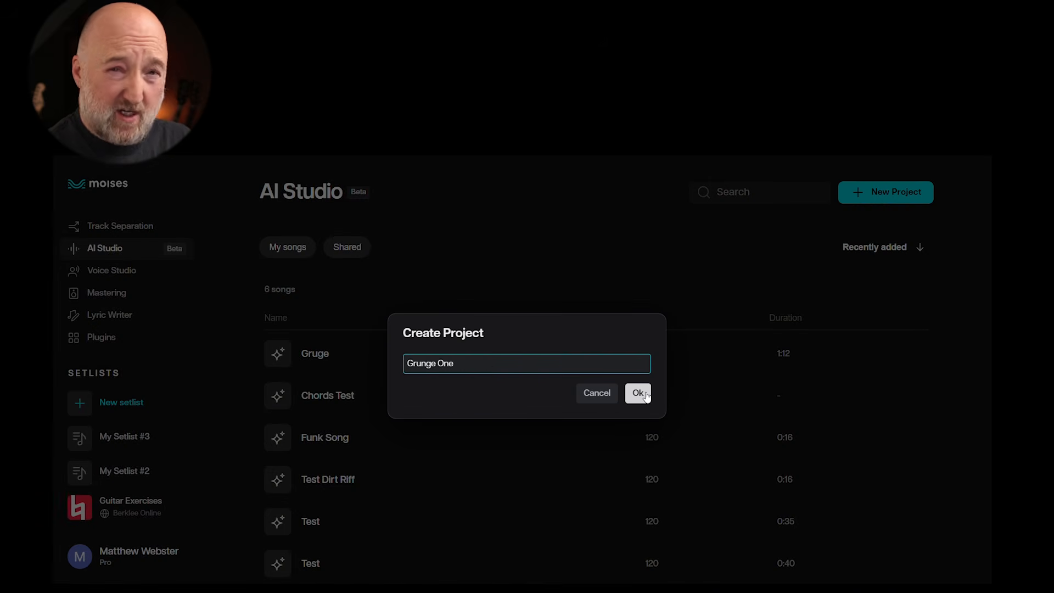
left_click(646, 394)
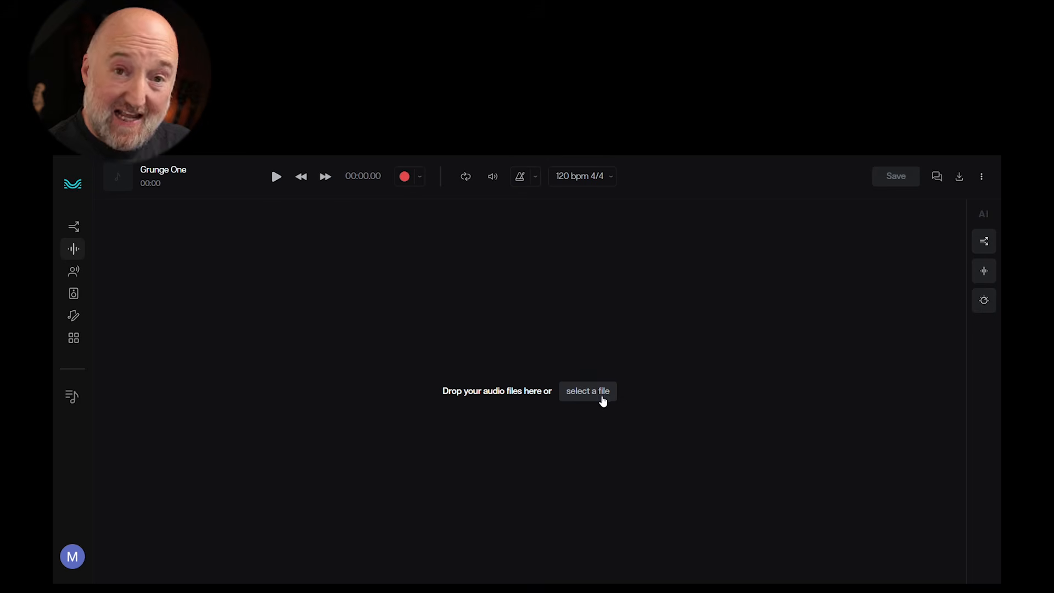
Step: Import the Grunge.wav audio file into the project and listen to its opening
left_click(603, 401)
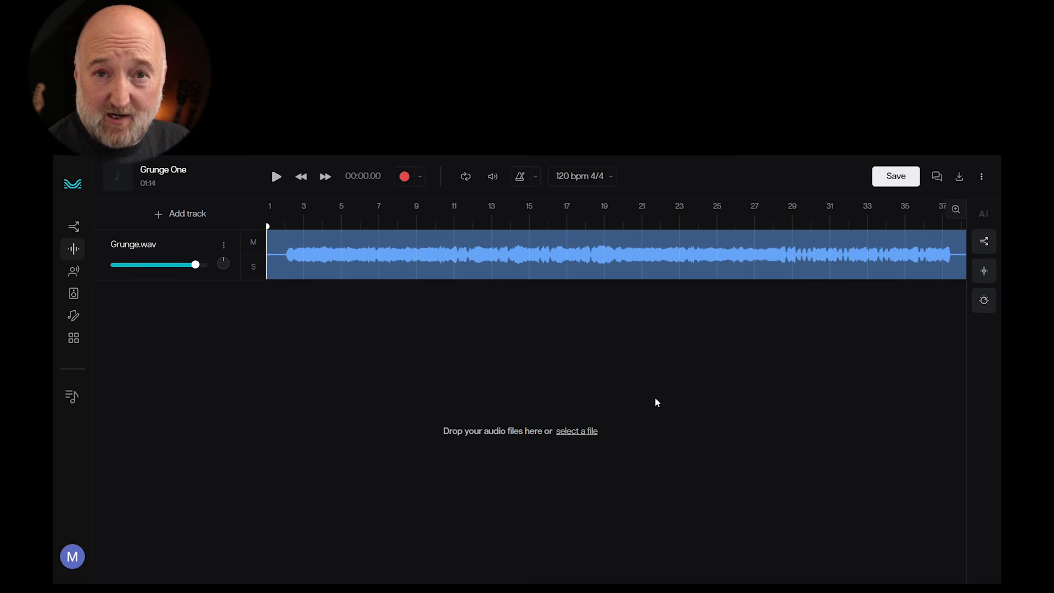
key("space")
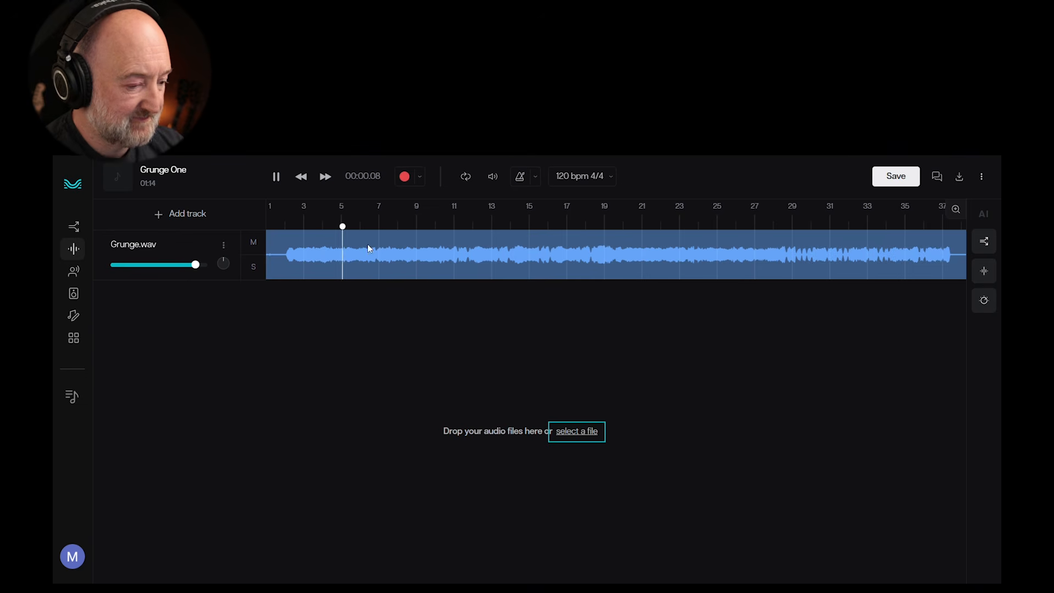
key("space")
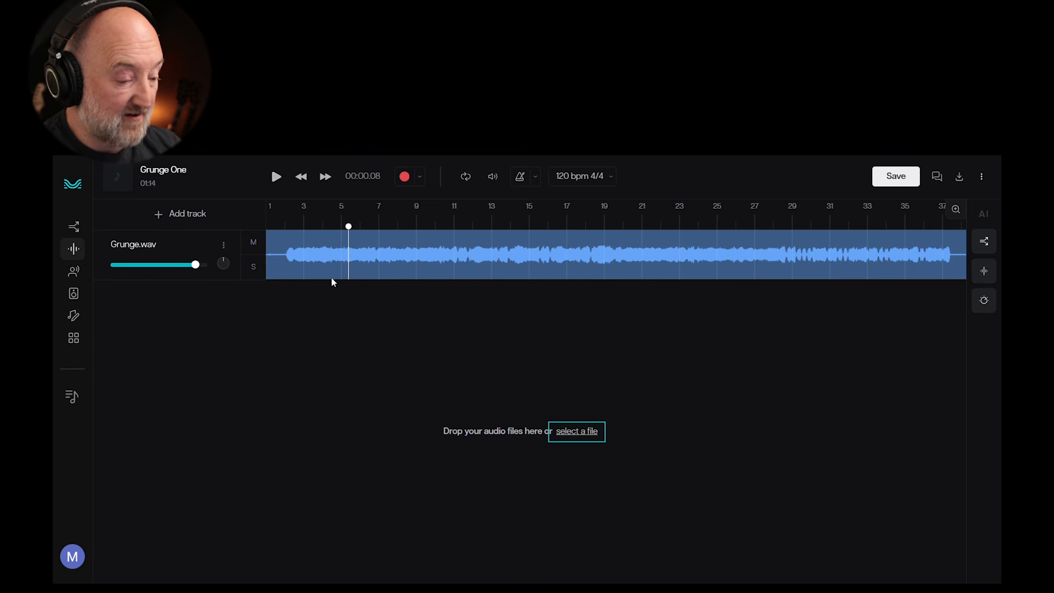
Step: Cut the silence at the start of Grunge.wav, replace the existing stem with the edit, and return the playhead to the beginning
left_click(224, 245)
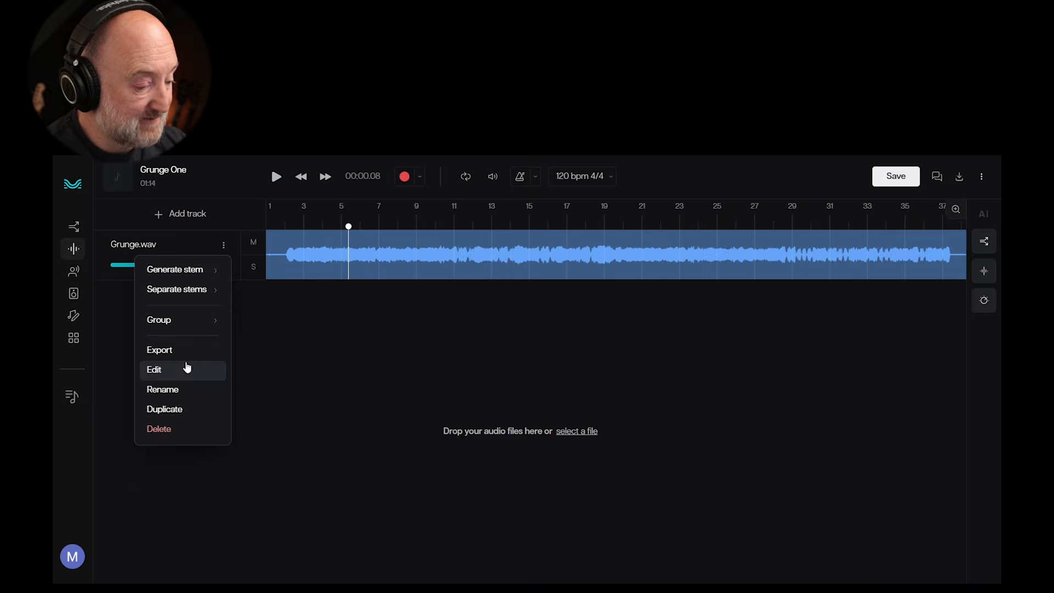
left_click(187, 368)
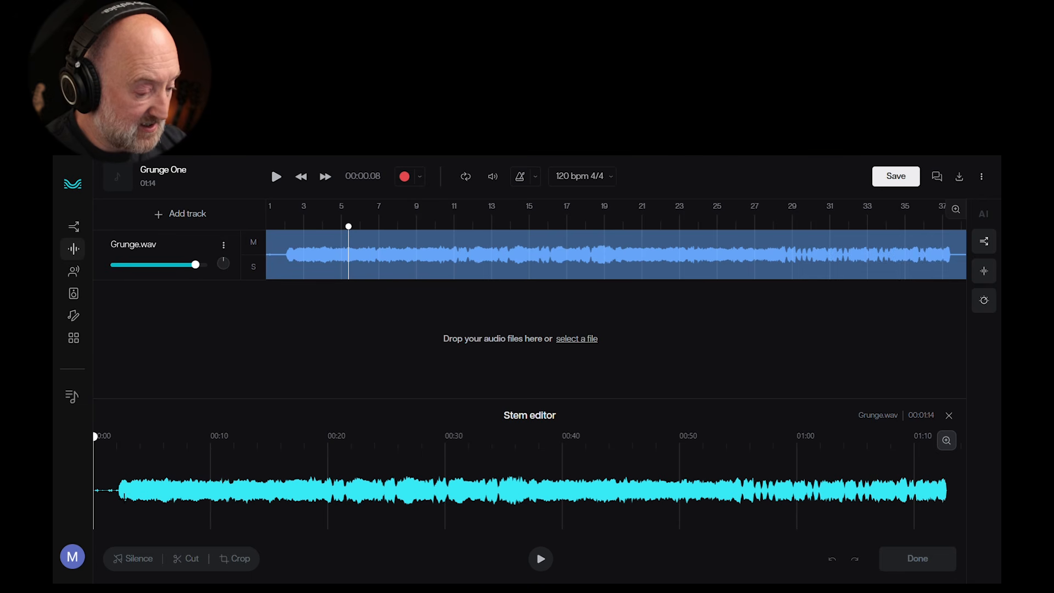
left_click_drag(117, 497, 80, 499)
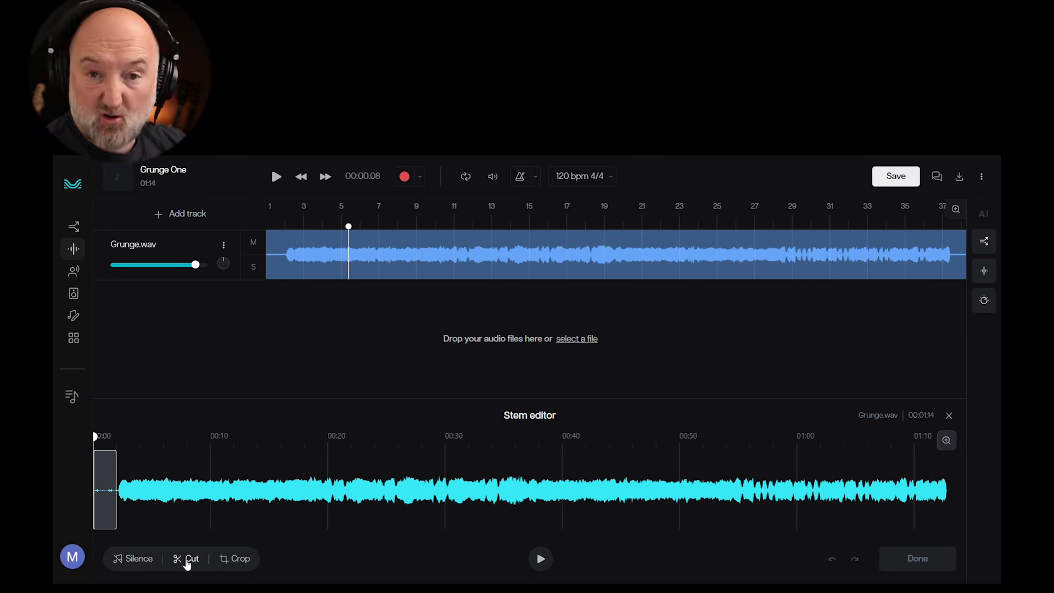
left_click(187, 562)
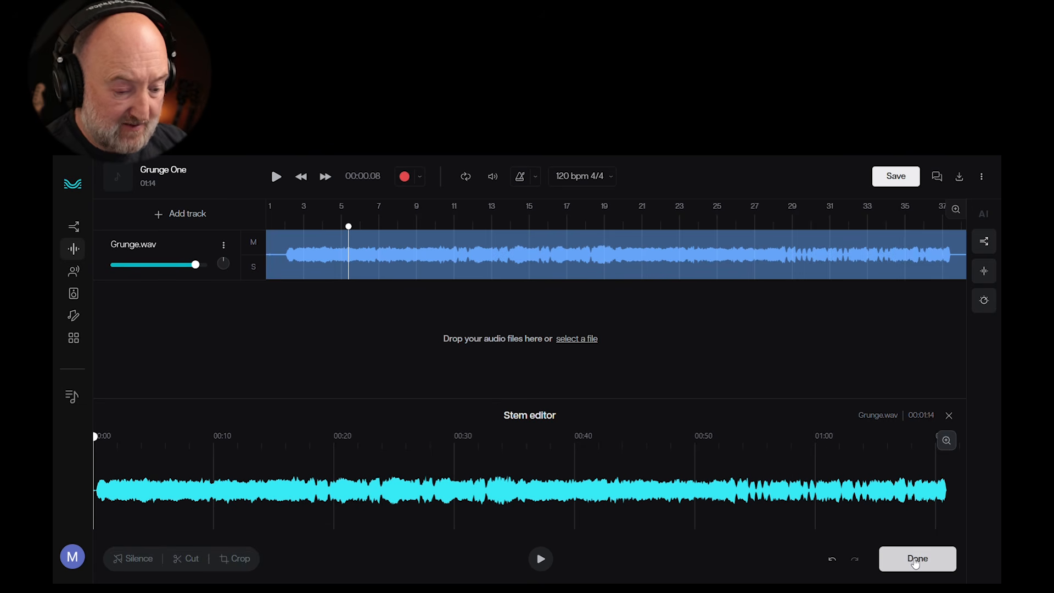
left_click(916, 564)
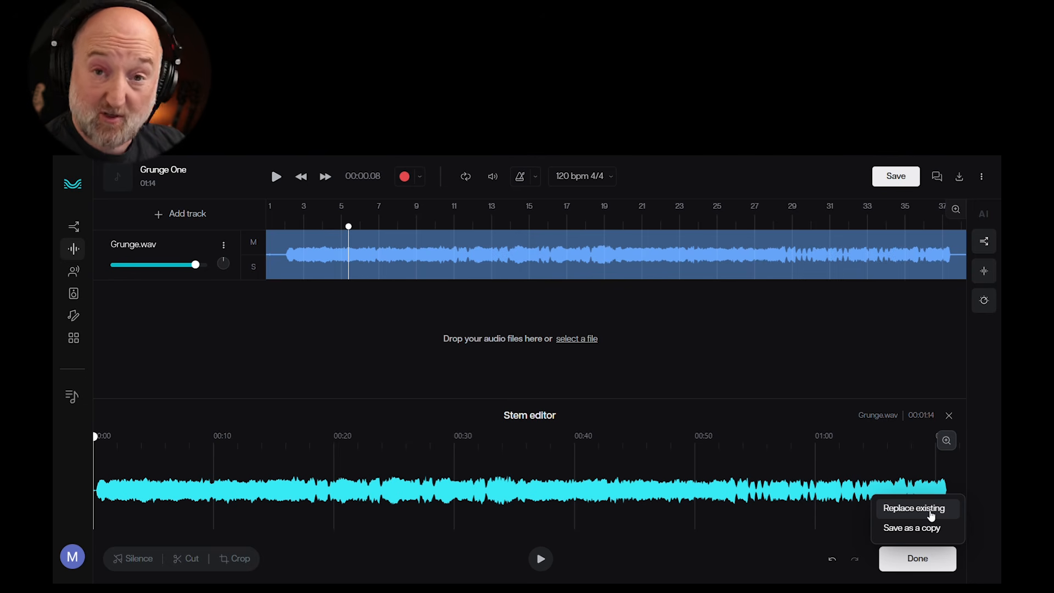
left_click(931, 515)
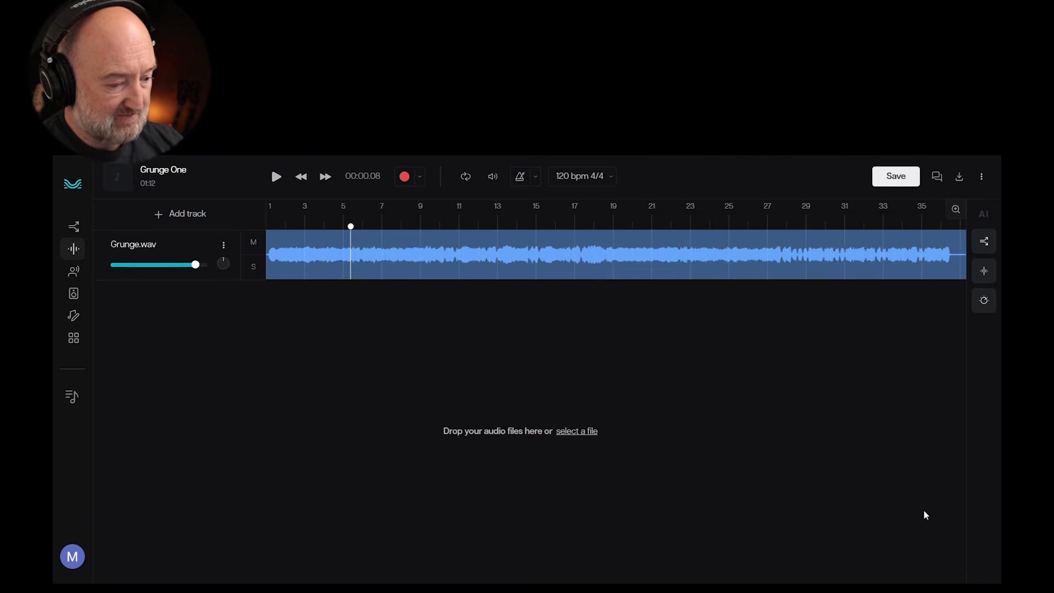
left_click(301, 177)
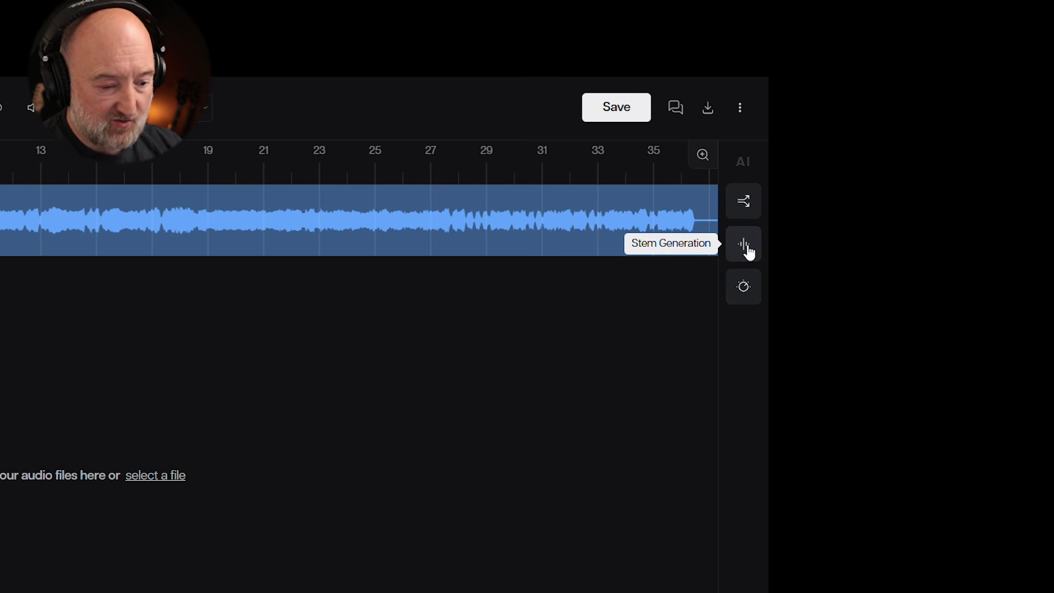
Step: Generate a drum stem for the Grunge.wav track using the Grunge drums preset
left_click(749, 250)
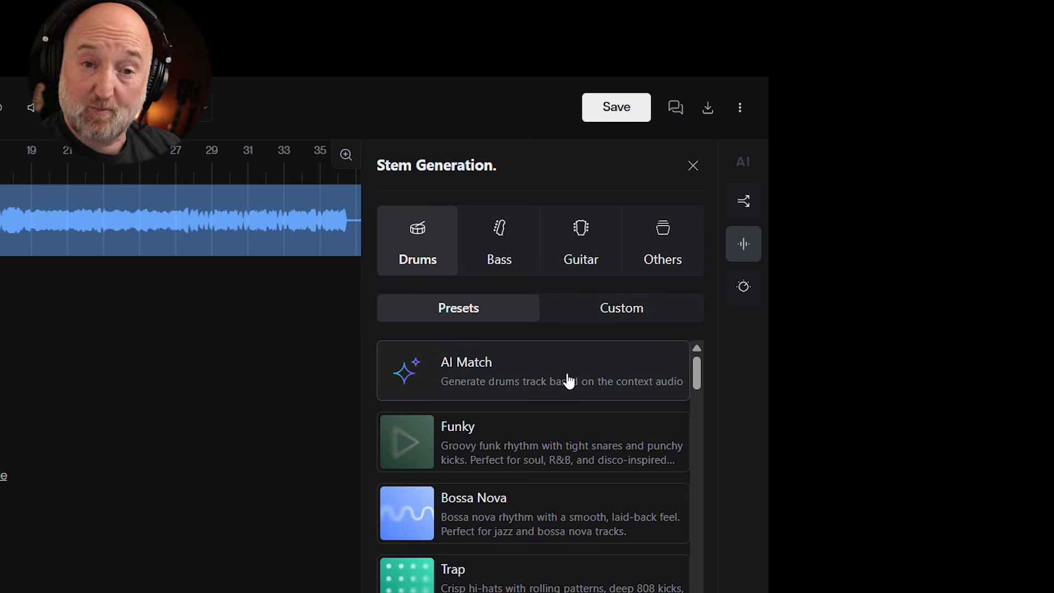
left_click_drag(700, 370, 734, 466)
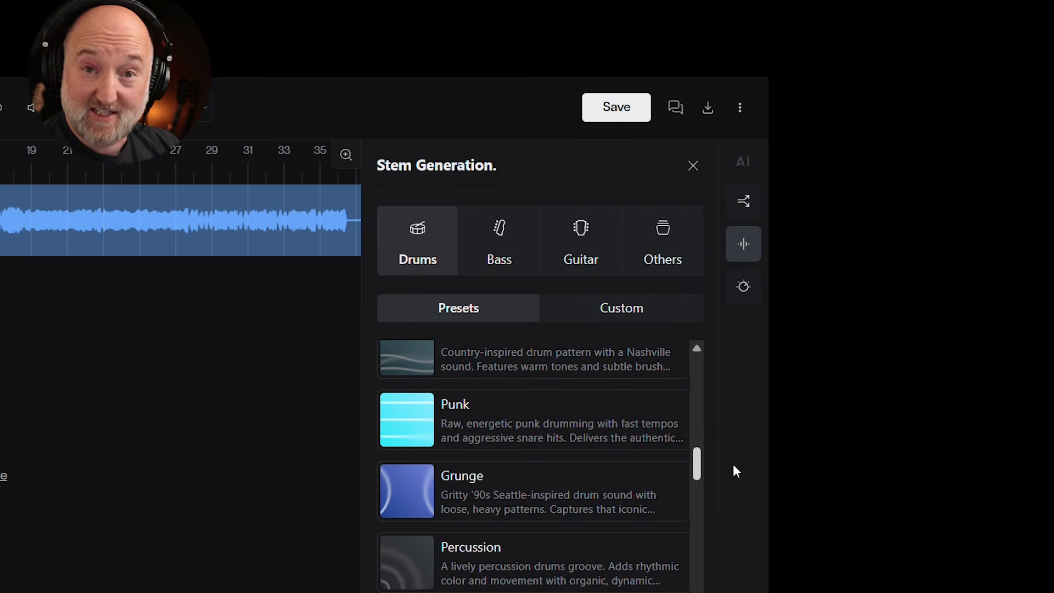
left_click(619, 318)
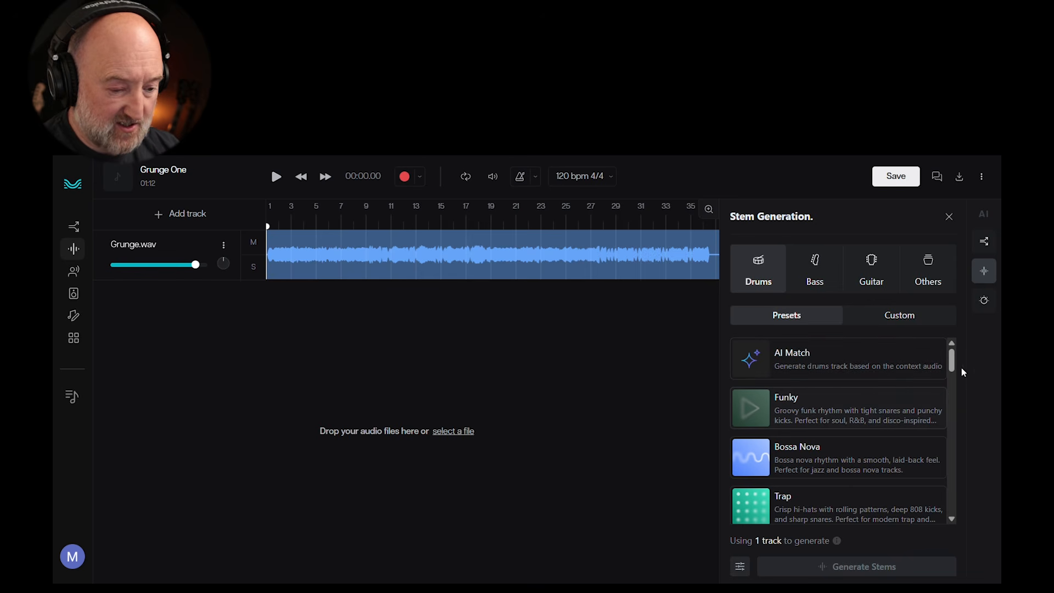
scroll(960, 379, "down", 4)
scroll(960, 386, "down", 6)
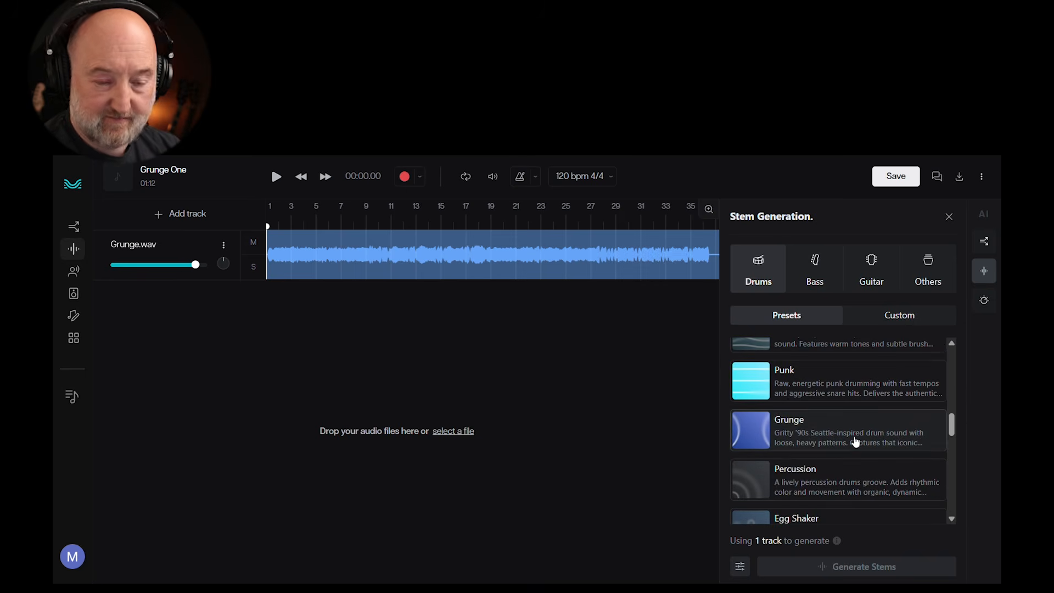
left_click(855, 441)
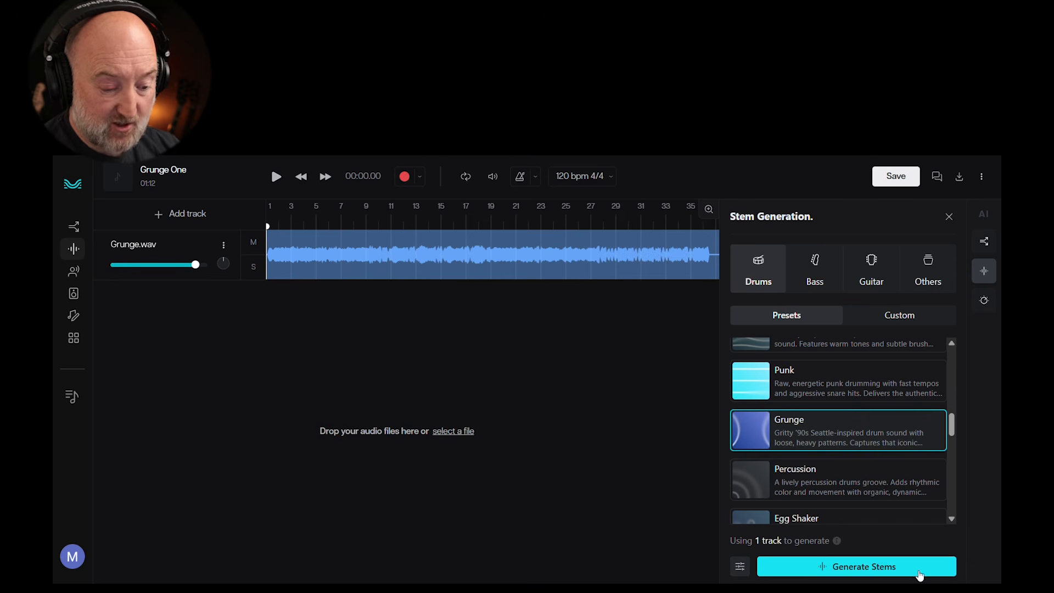
left_click(918, 571)
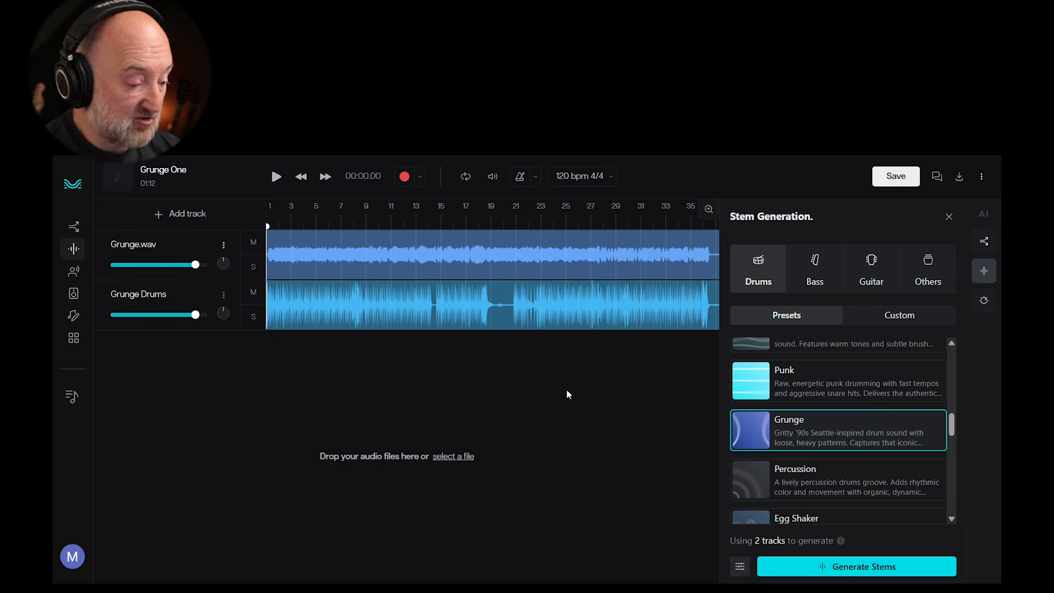
Step: Close stem generation and play Grunge.wav together with the new Grunge Drums track
left_click(950, 217)
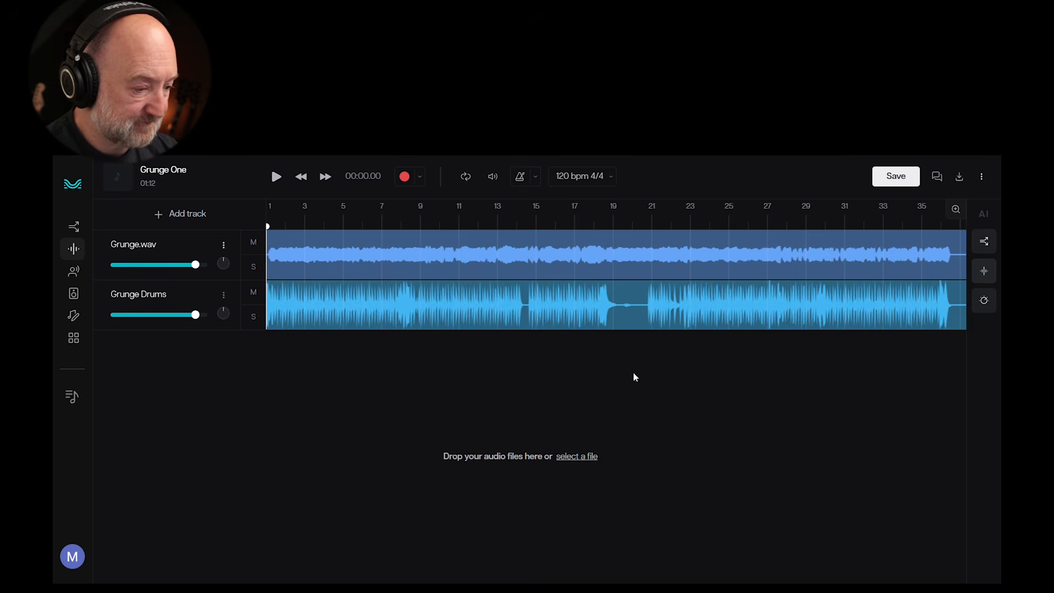
left_click(277, 177)
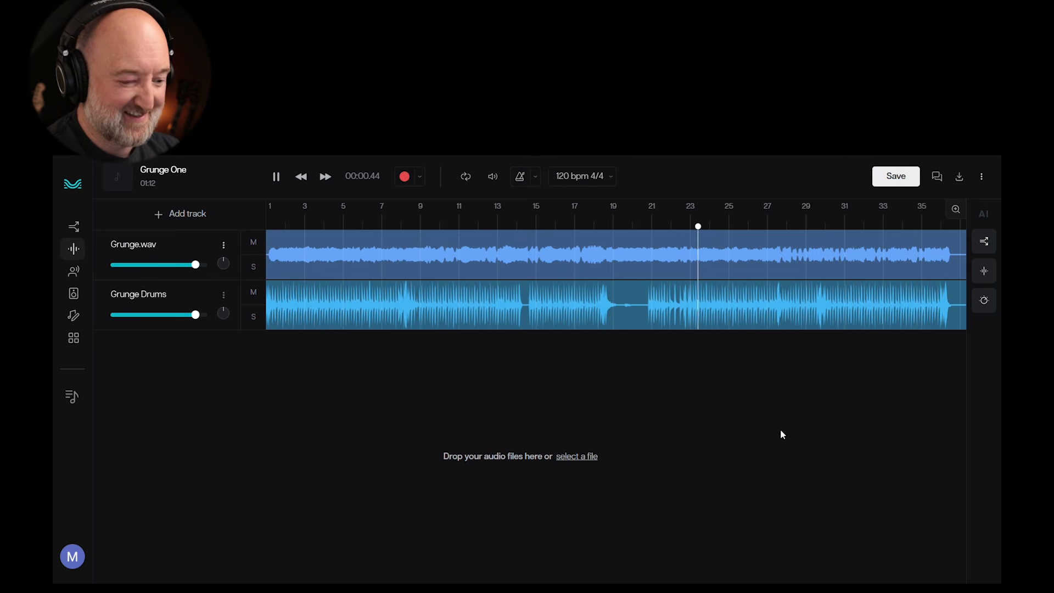
key("space")
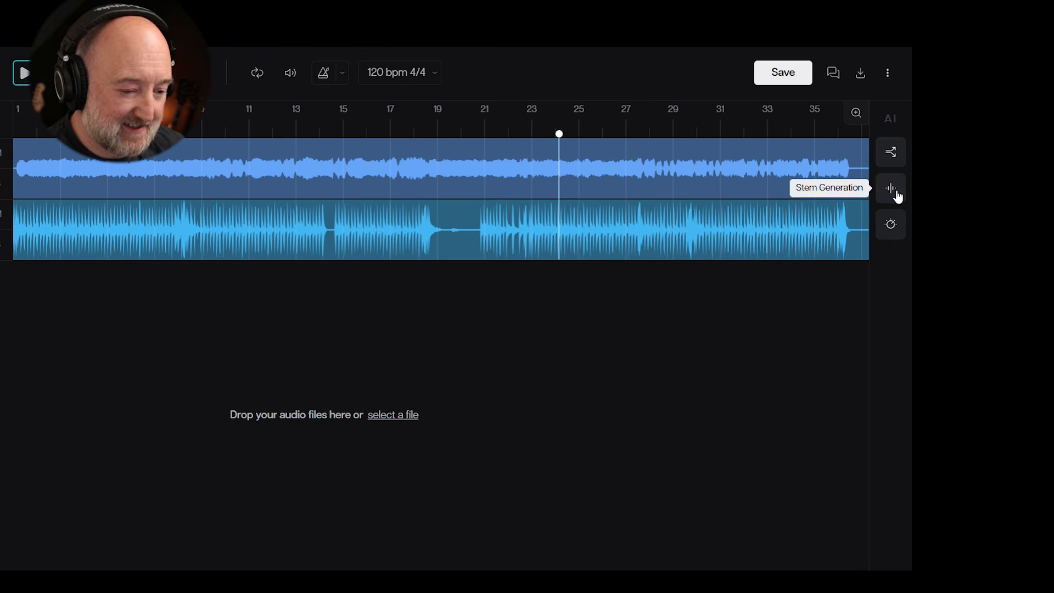
Step: Generate a bass stem with the AI Match preset, keeping both Grunge.wav and Grunge Drums unmuted as context
left_click(897, 196)
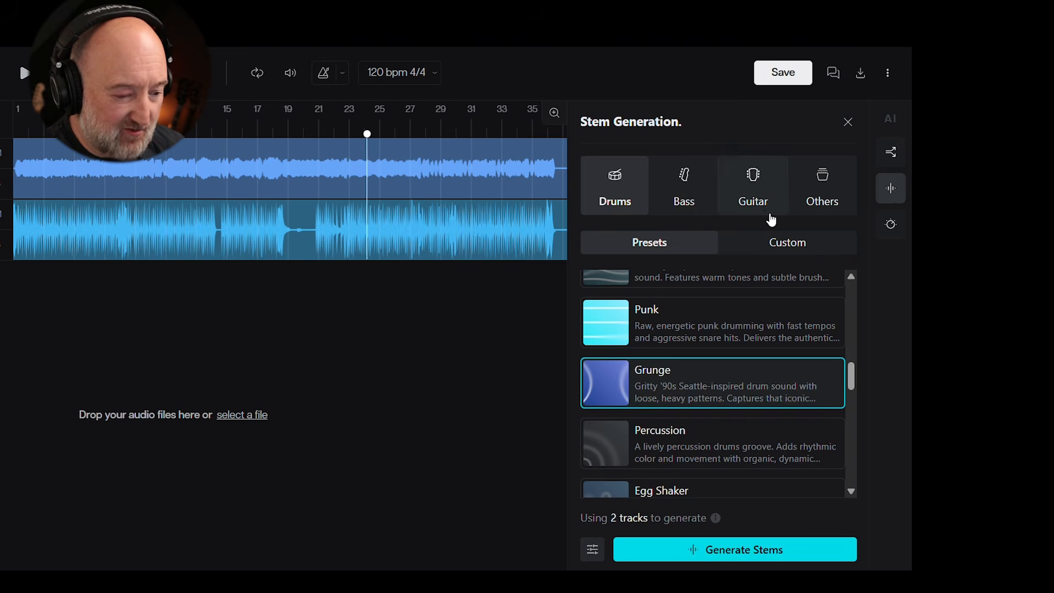
left_click(682, 199)
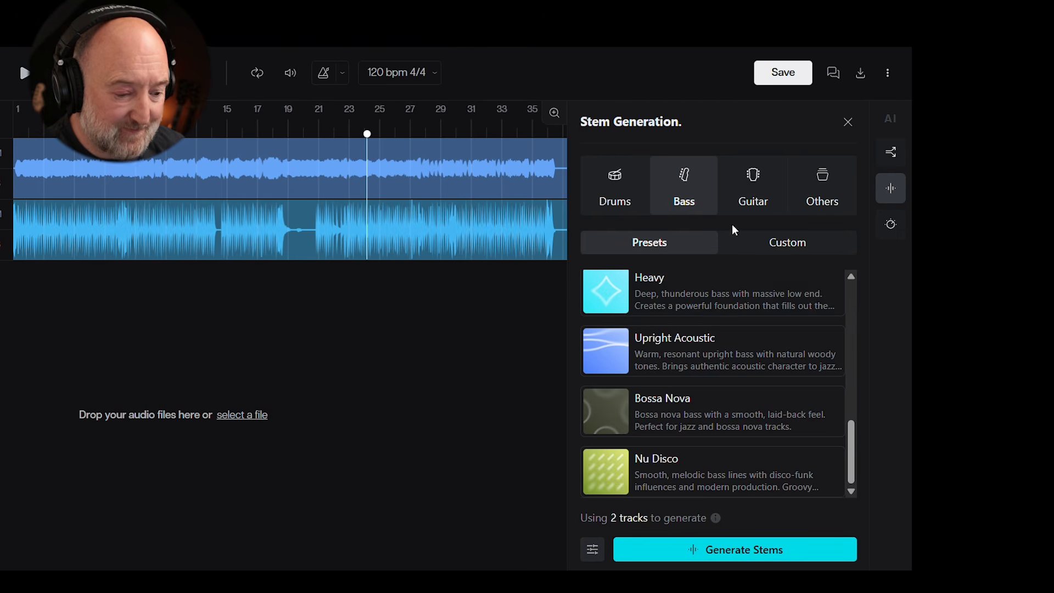
left_click_drag(852, 461, 861, 304)
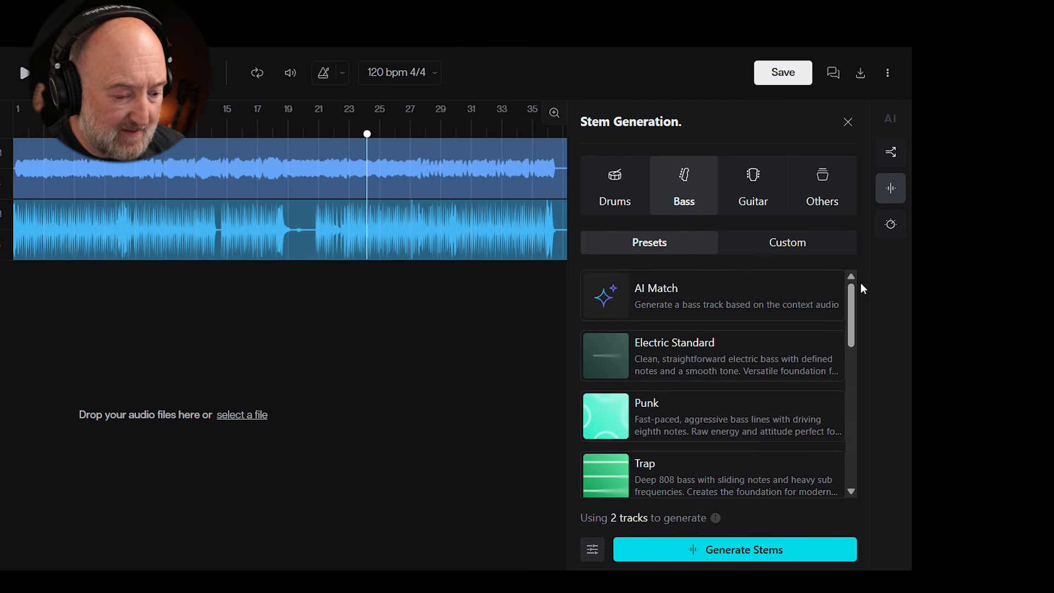
left_click(707, 309)
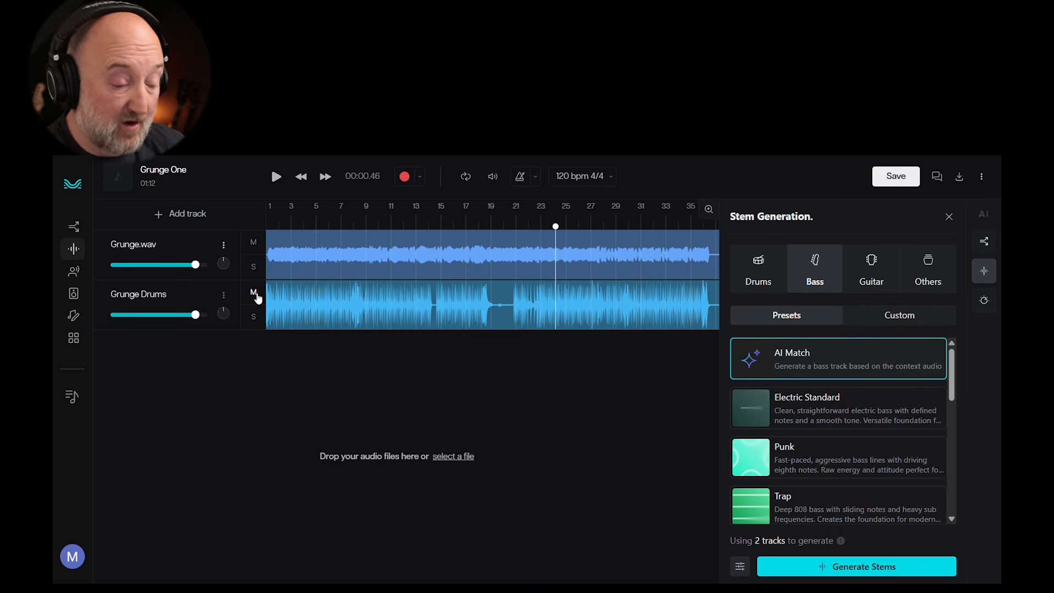
left_click(253, 292)
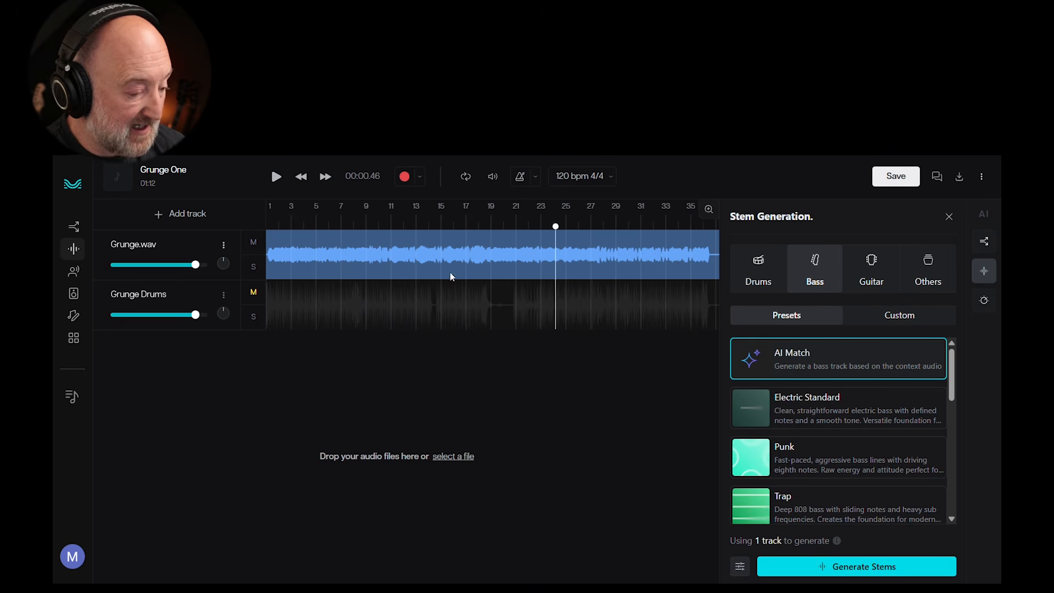
left_click(255, 293)
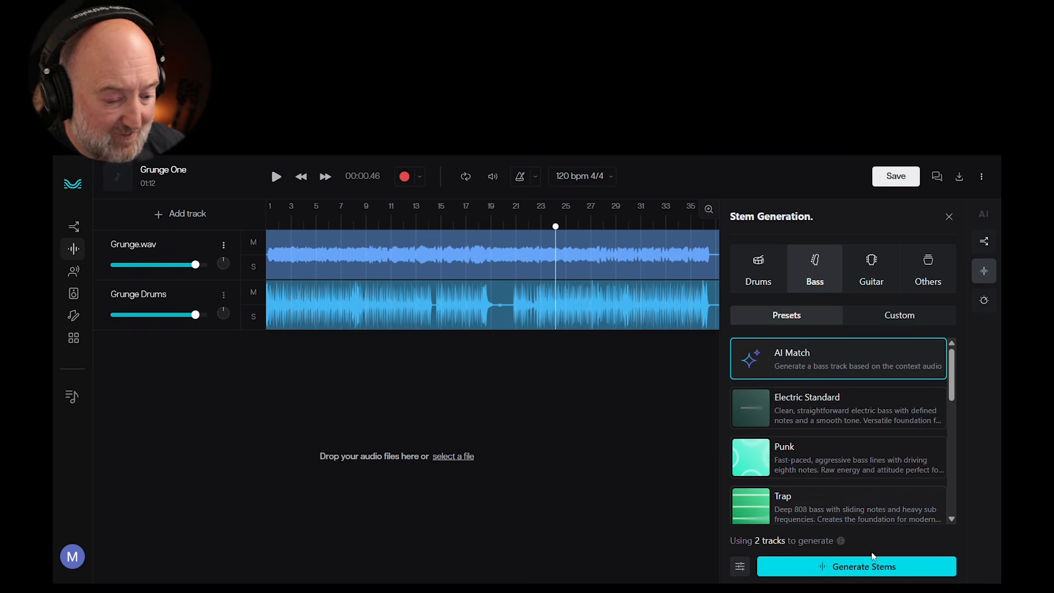
left_click(862, 567)
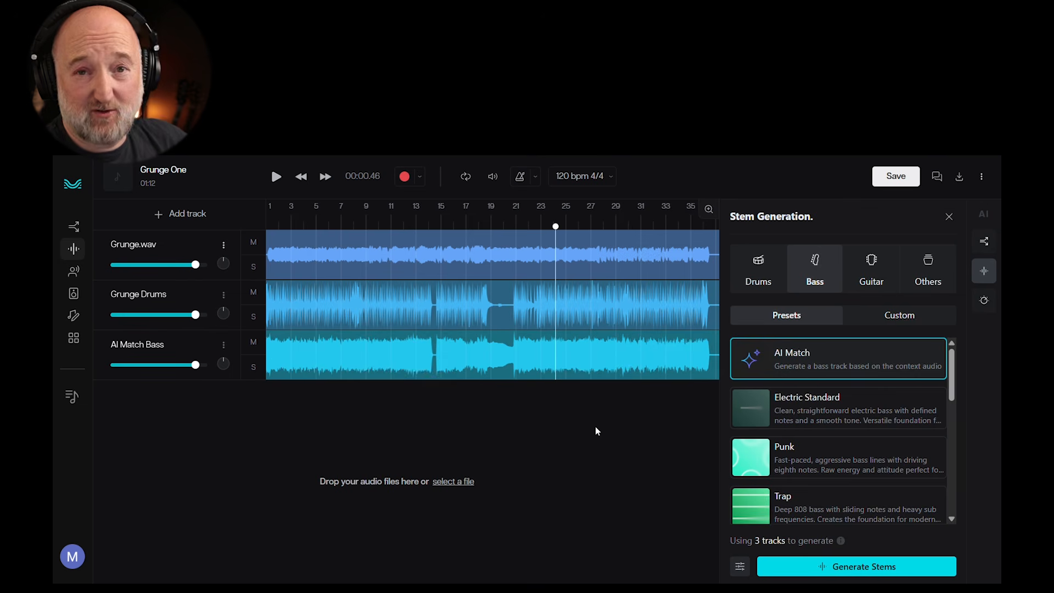
Step: Play the three-track mix and slightly lower the AI Match Bass and Grunge Drums volumes
left_click(277, 177)
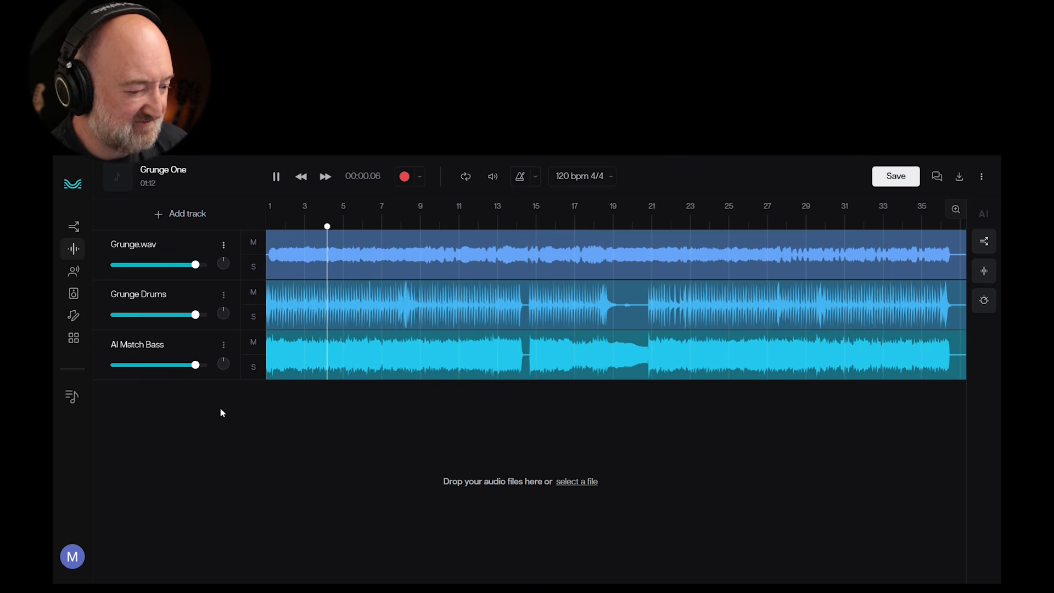
left_click_drag(199, 367, 189, 370)
left_click_drag(200, 322, 198, 319)
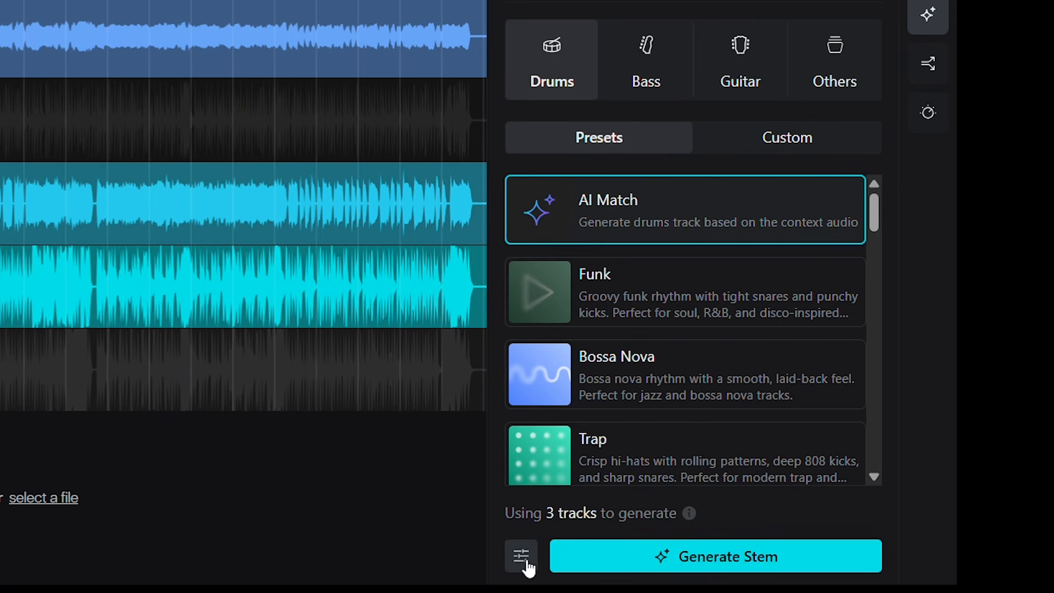
Step: Enable Creative Control for the AI Match drums generation and read the explanations of conditioning strictness and context strictness
left_click(527, 565)
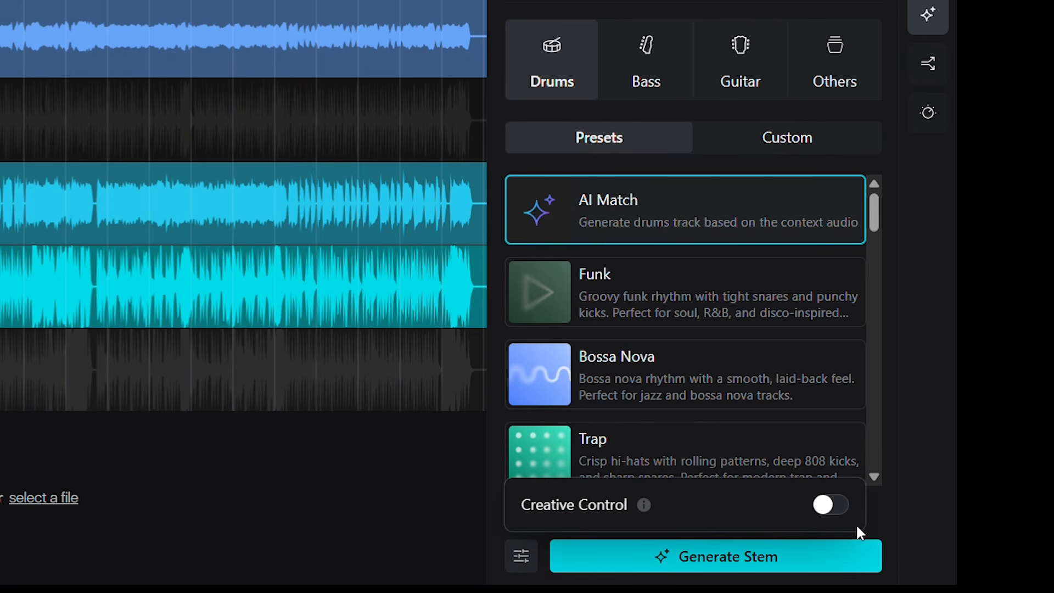
left_click(832, 505)
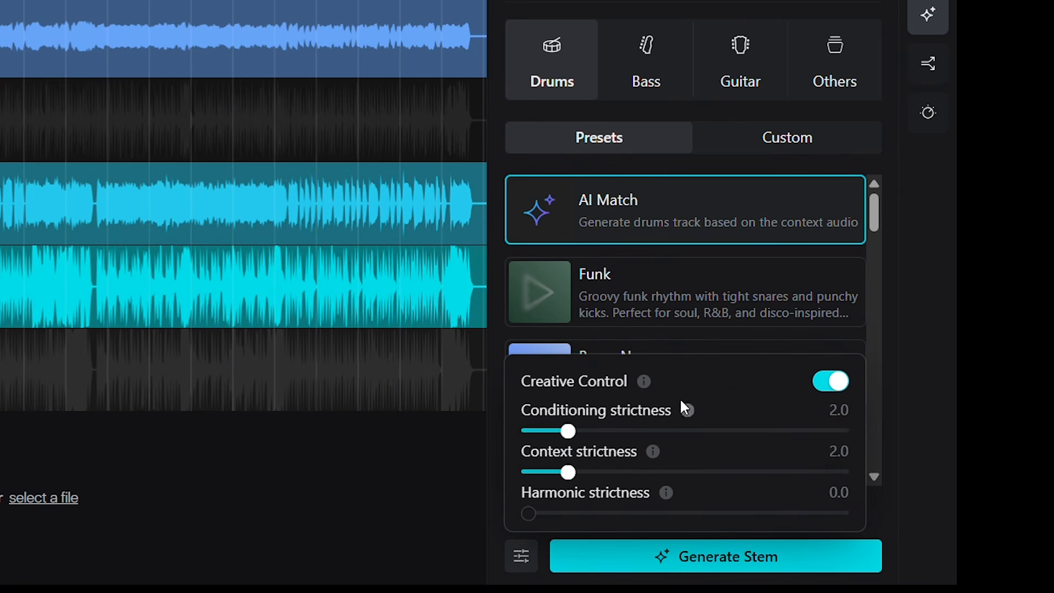
mouse_move(643, 383)
mouse_move(688, 412)
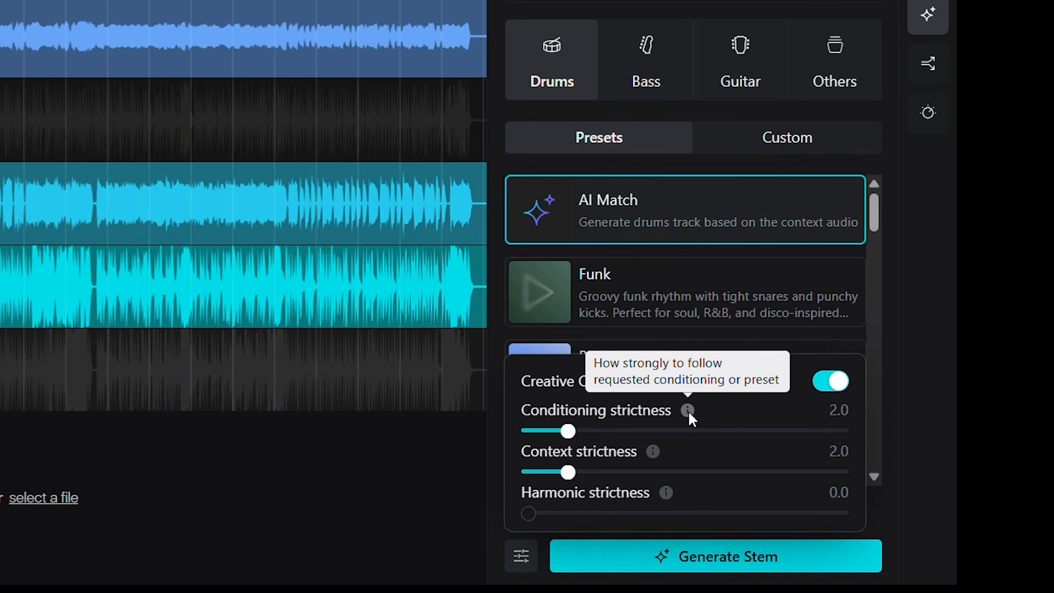
mouse_move(656, 454)
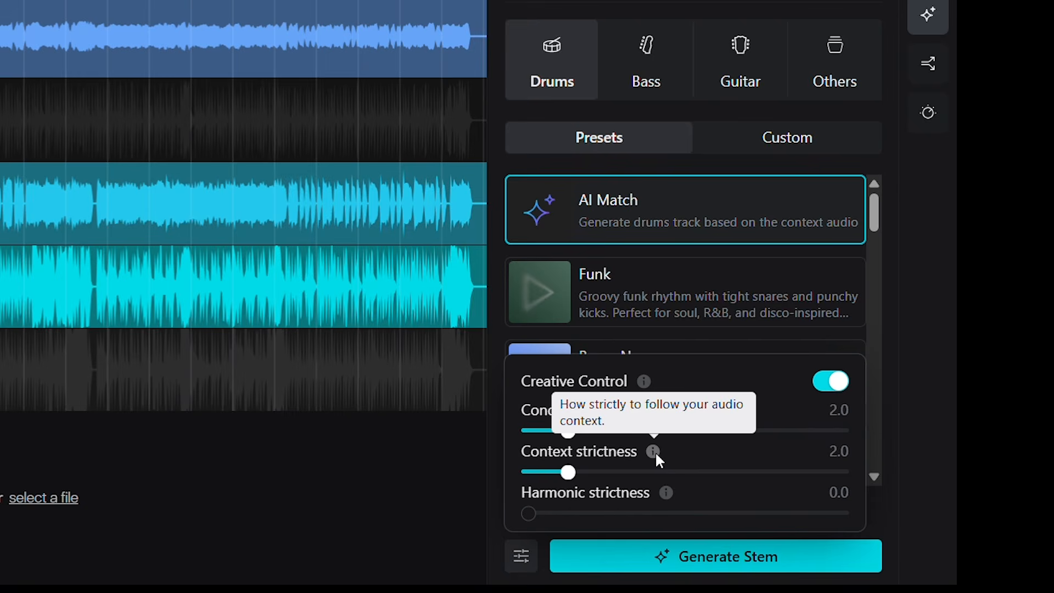
Step: Read the explanation of harmonic strictness and play the mix of Grunge.wav, Grunge Drums and AI Match Bass
mouse_move(667, 493)
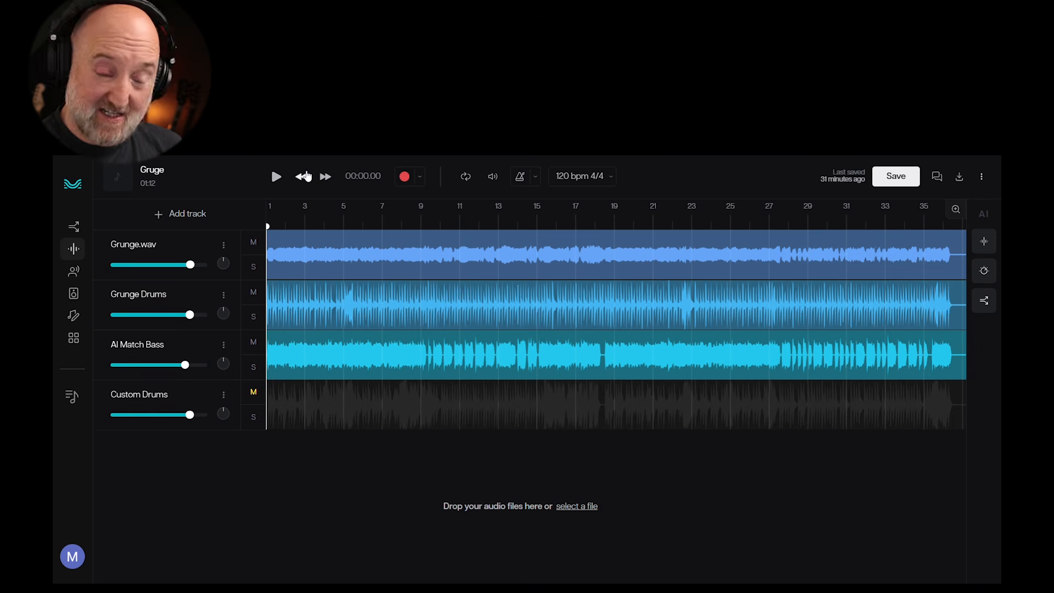
key("space")
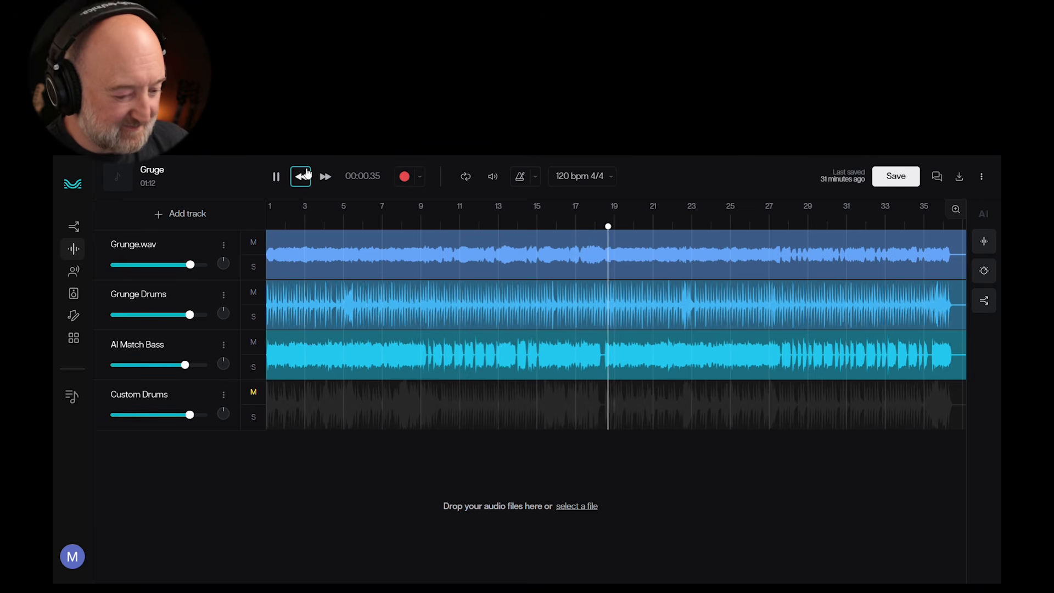
key("space")
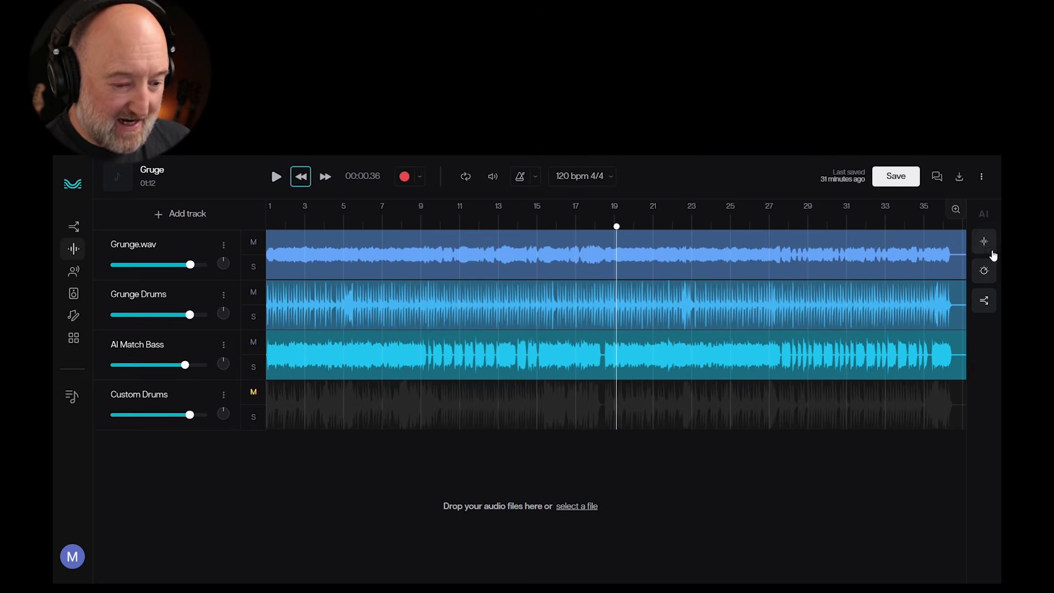
Step: Open a custom drums stem generation and add MyDrums.mp3 as its reference audio
left_click(984, 242)
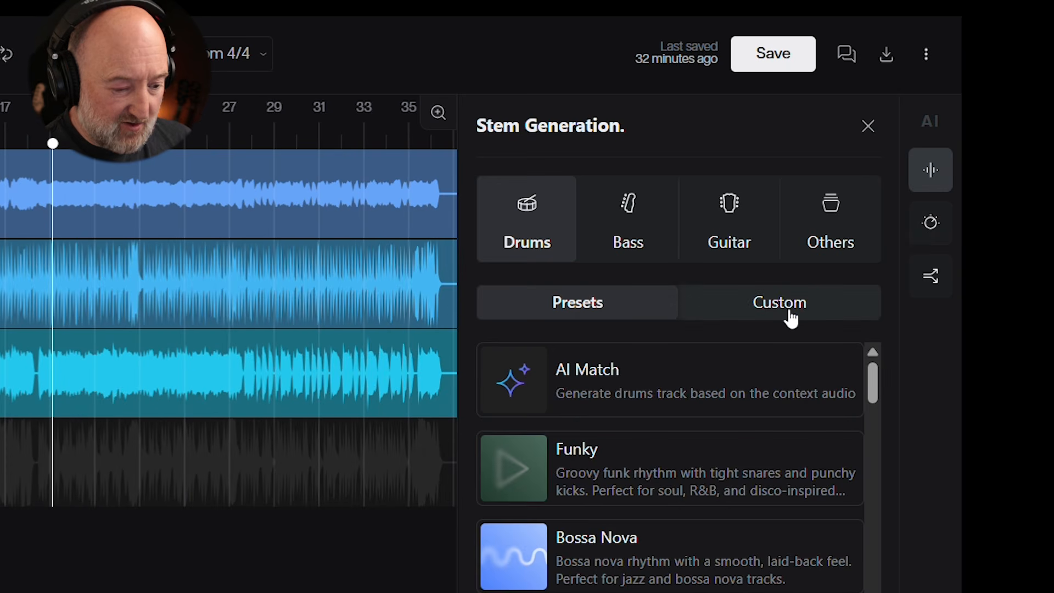
left_click(791, 317)
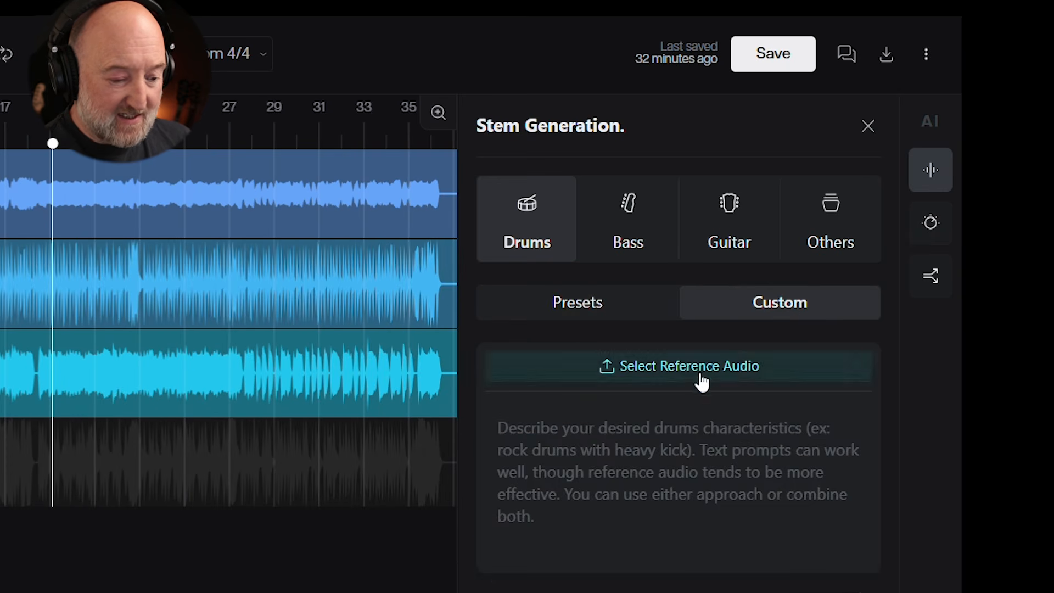
left_click(702, 380)
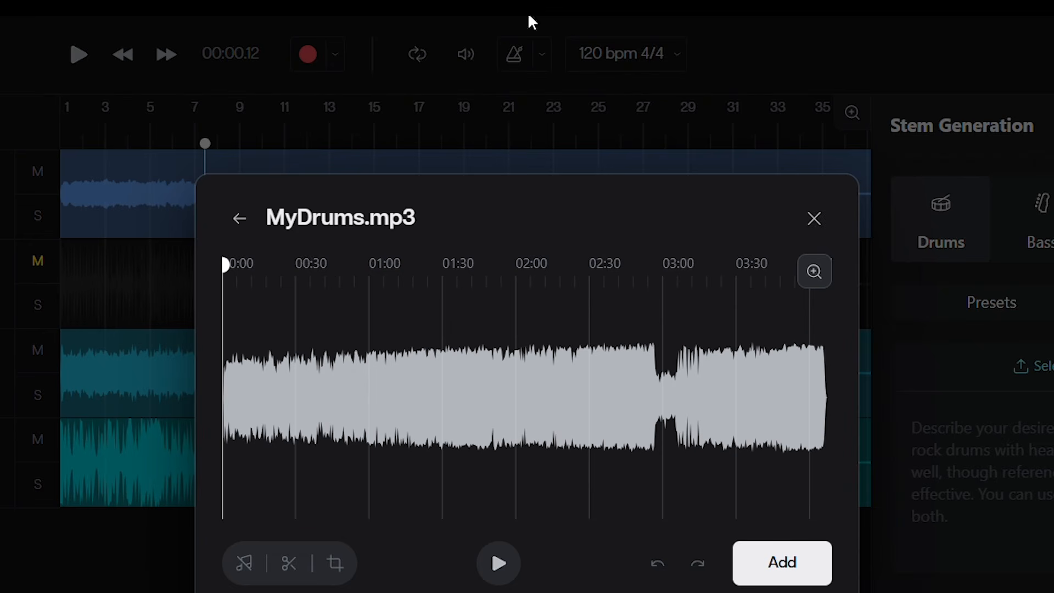
left_click(809, 569)
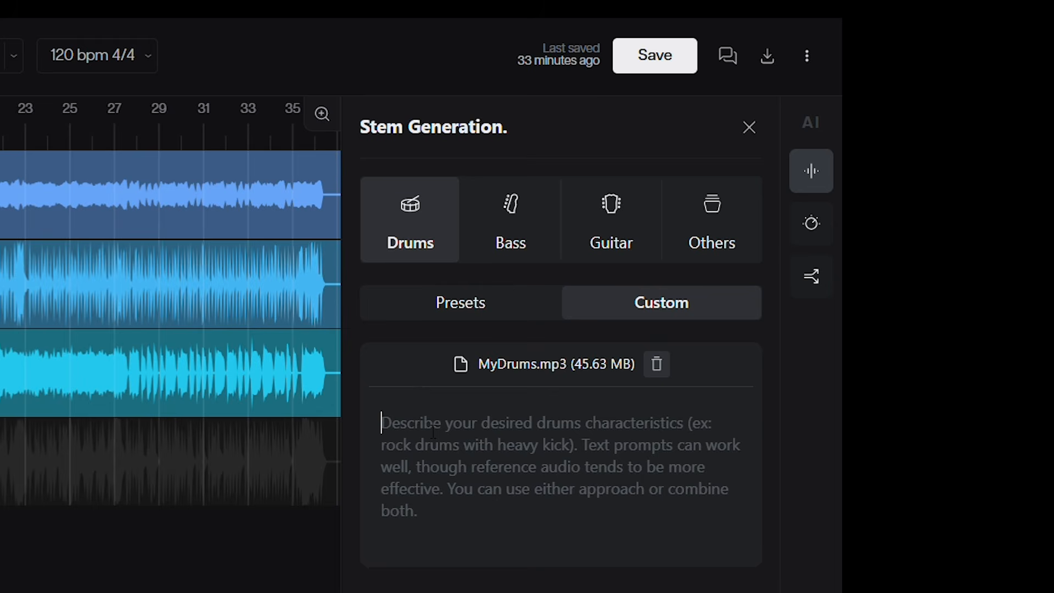
Step: Enter the drum prompt "Create a new drum part that isn't too busy as per the reference audio" and mute the Grunge Drums track
type("C")
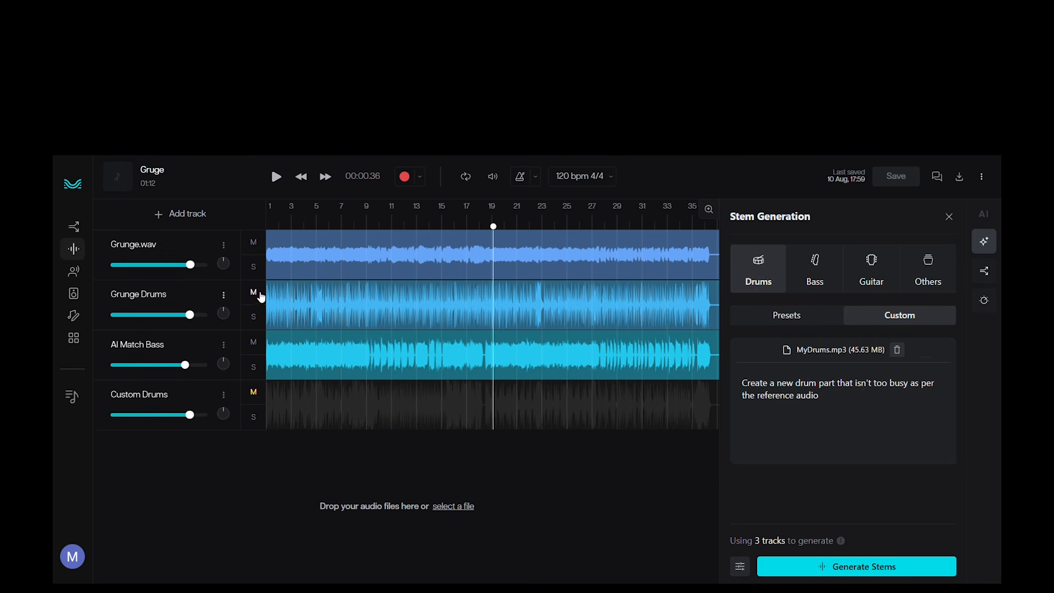
left_click(254, 293)
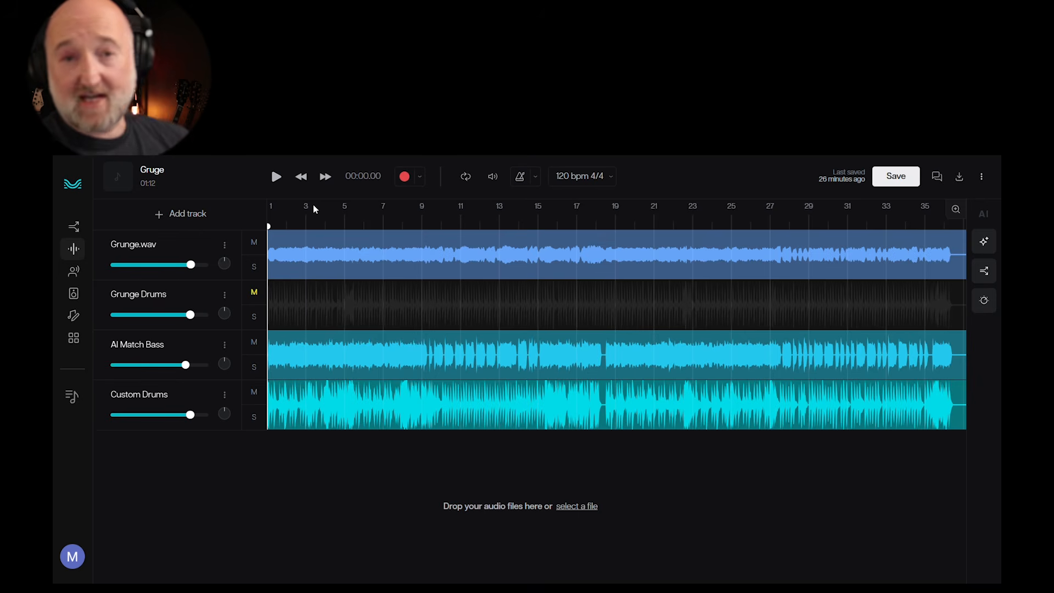
Step: Play the mix of Grunge.wav, AI Match Bass and Custom Drums with Grunge Drums muted, then stop playback
left_click(276, 181)
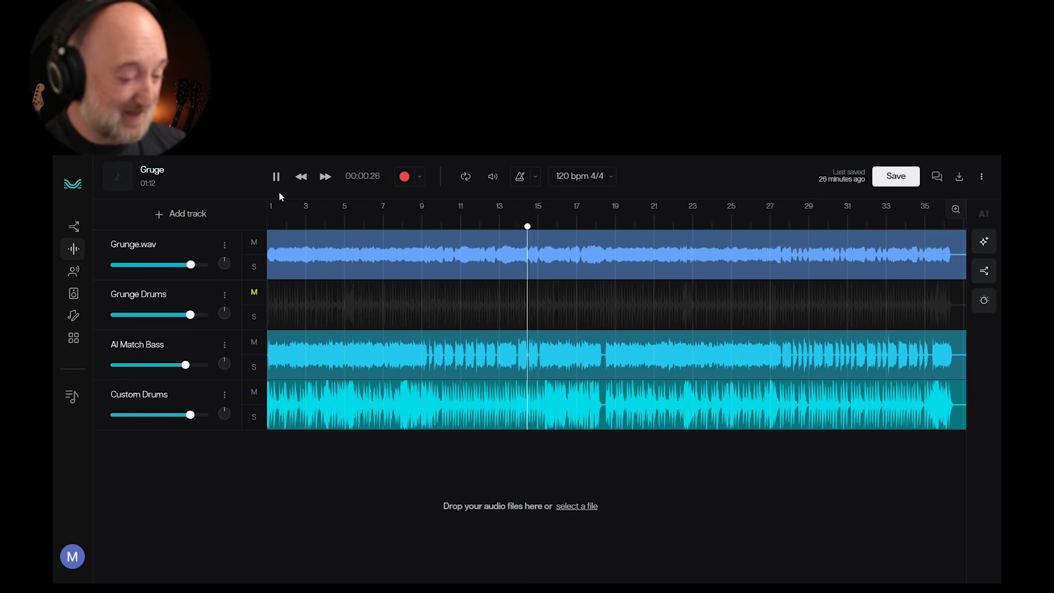
left_click(276, 177)
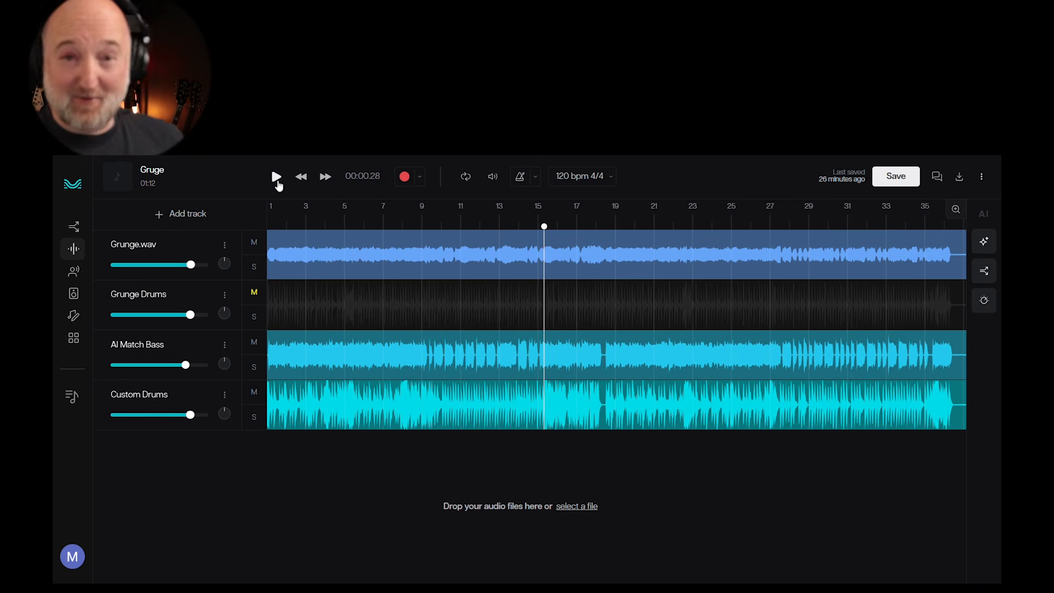
key("space")
key("space")
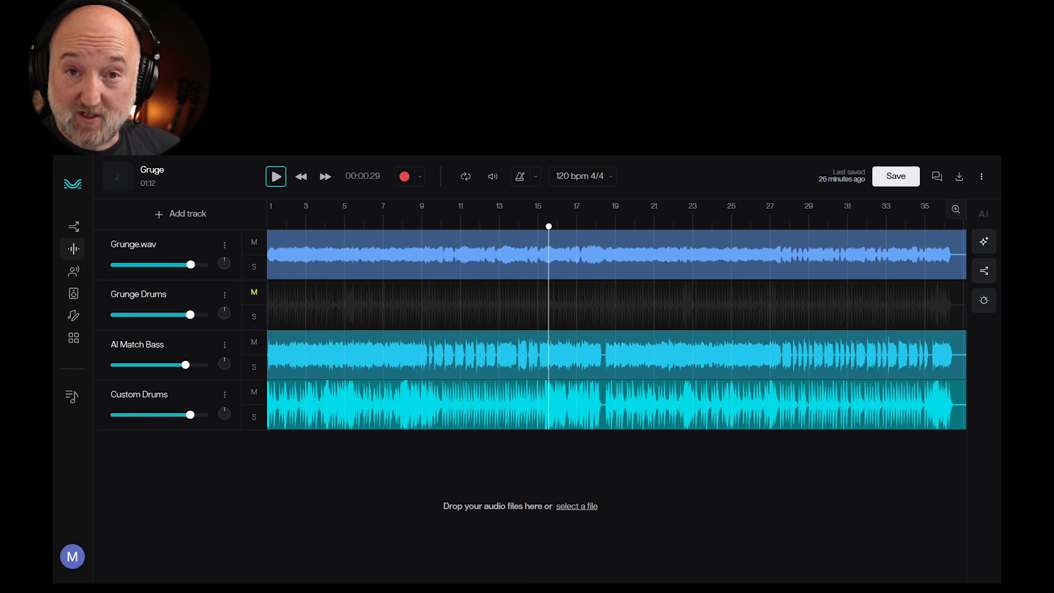